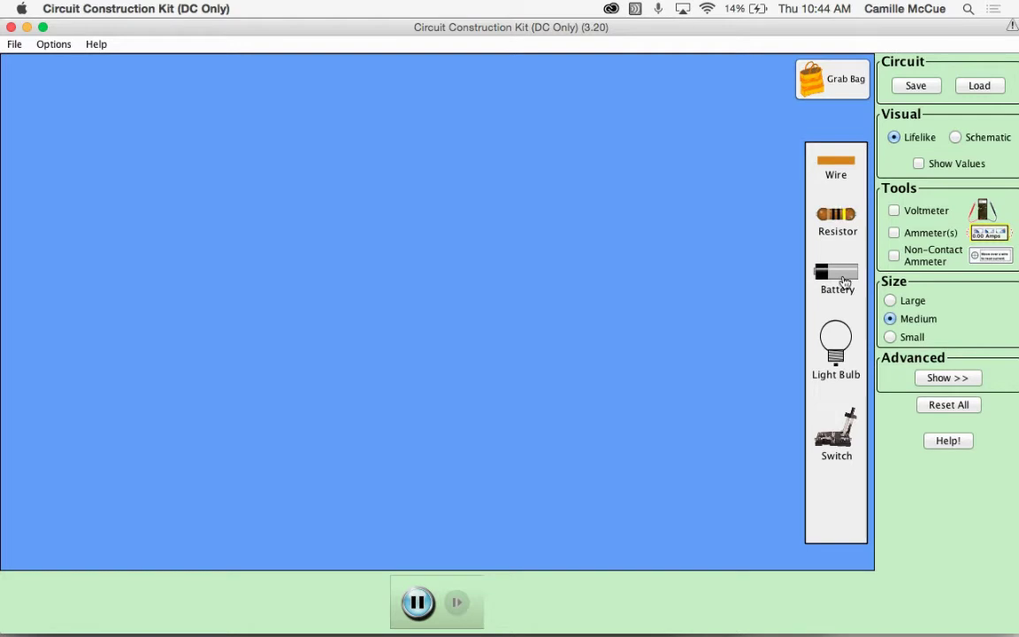
Place a battery with wires on both ends, each running down the sides in a U shape.
{"action": "left_click_drag", "start_coordinate": [844, 281], "coordinate": [430, 177]}
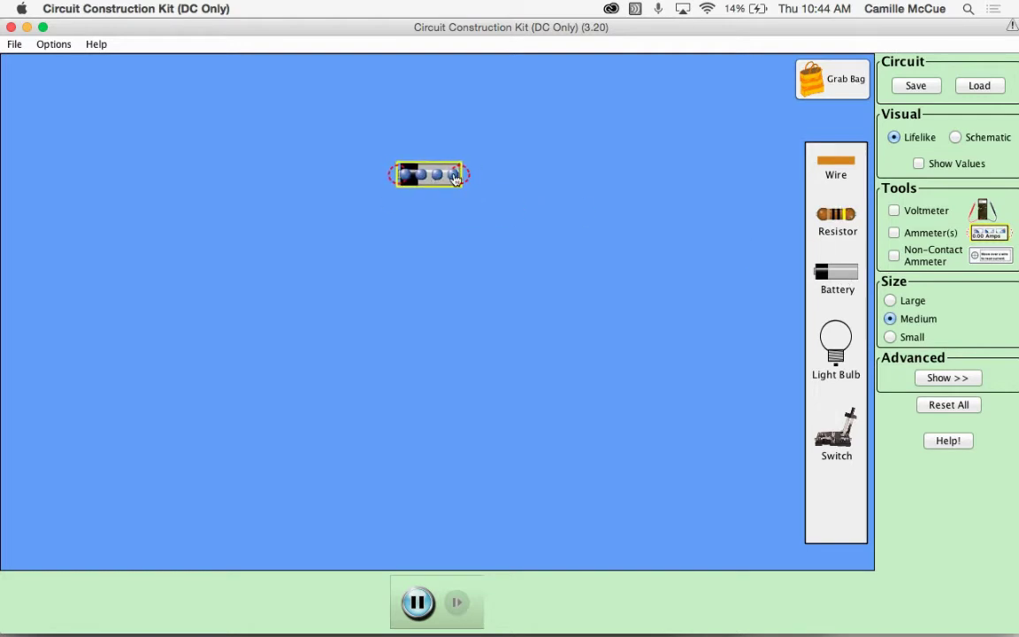
{"action": "left_click_drag", "start_coordinate": [847, 164], "coordinate": [523, 178]}
{"action": "left_click_drag", "start_coordinate": [831, 169], "coordinate": [320, 181]}
{"action": "left_click_drag", "start_coordinate": [849, 167], "coordinate": [564, 363]}
{"action": "left_click_drag", "start_coordinate": [841, 168], "coordinate": [281, 371]}
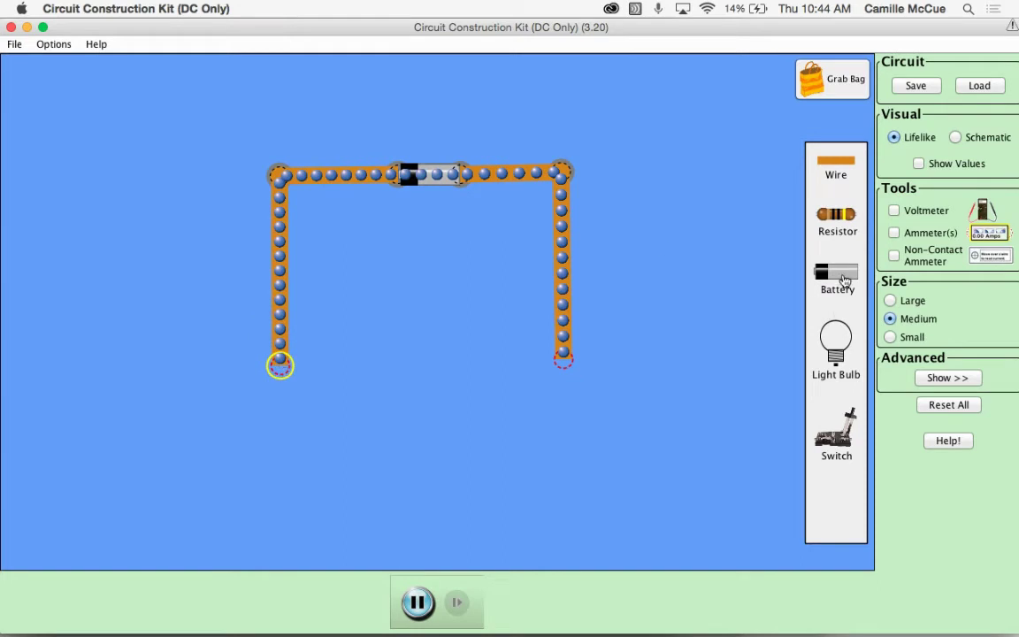
Place a light bulb at the bottom and wire it to the left and right wires.
{"action": "left_click_drag", "start_coordinate": [835, 356], "coordinate": [439, 356]}
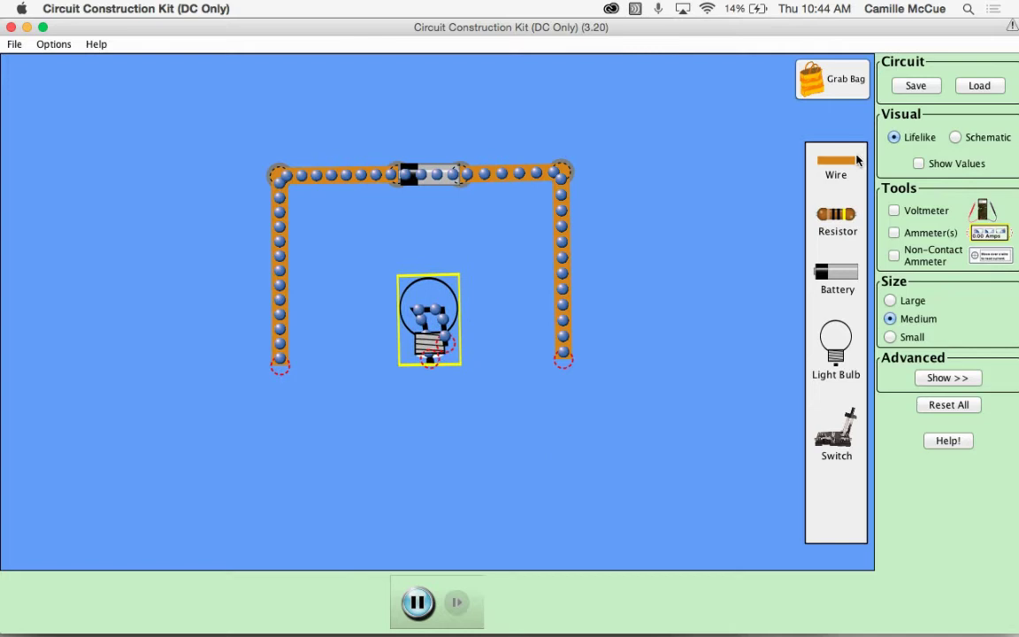
{"action": "left_click_drag", "start_coordinate": [845, 166], "coordinate": [413, 387]}
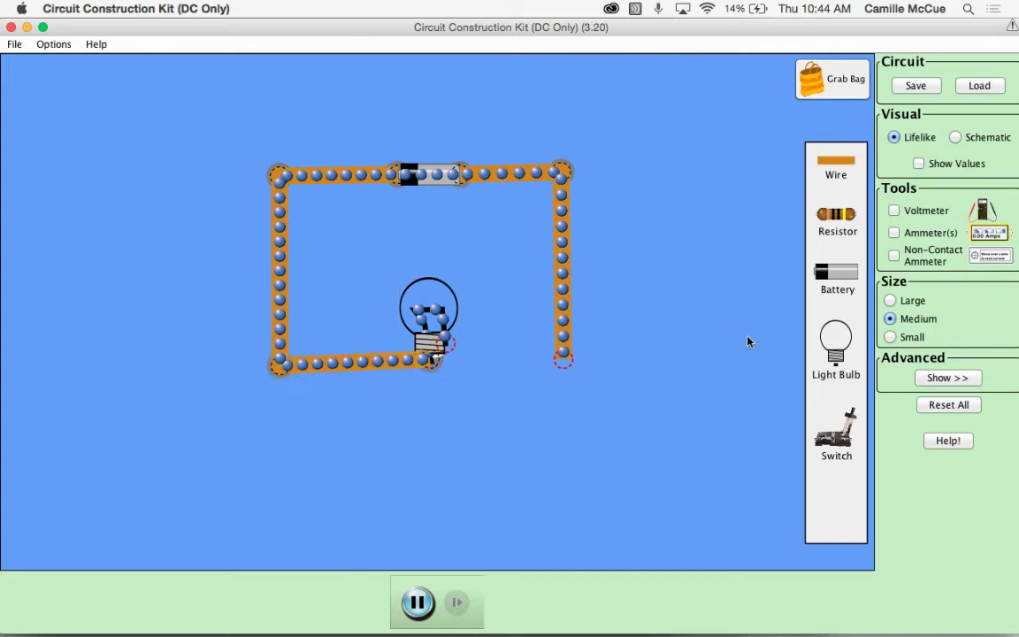
{"action": "left_click_drag", "start_coordinate": [838, 169], "coordinate": [502, 379]}
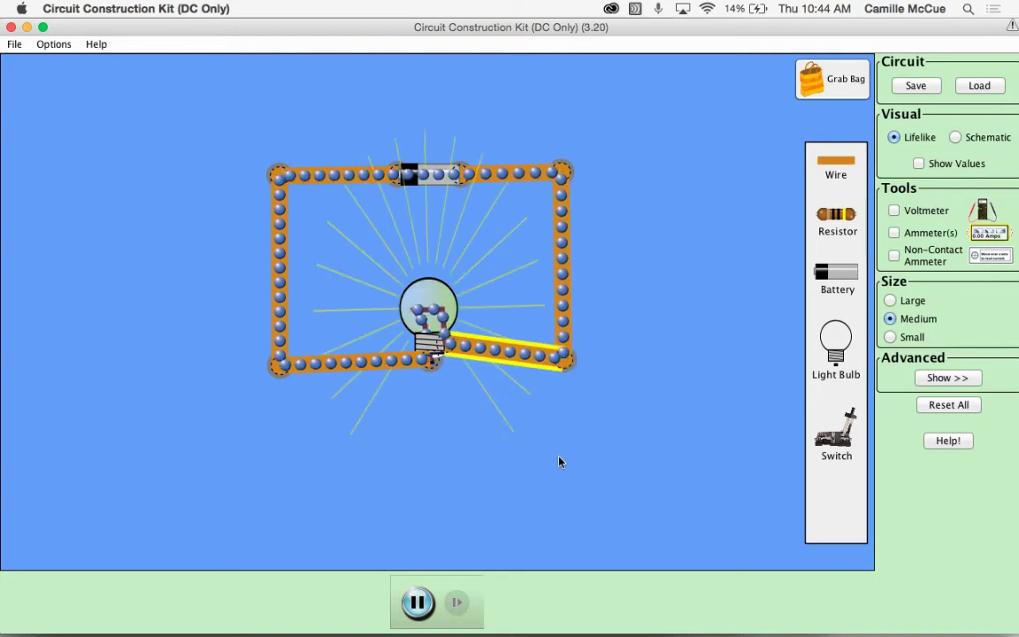
Add a voltmeter and touch its probes to the top wire, bulb and battery ends.
{"action": "left_click", "coordinate": [895, 213]}
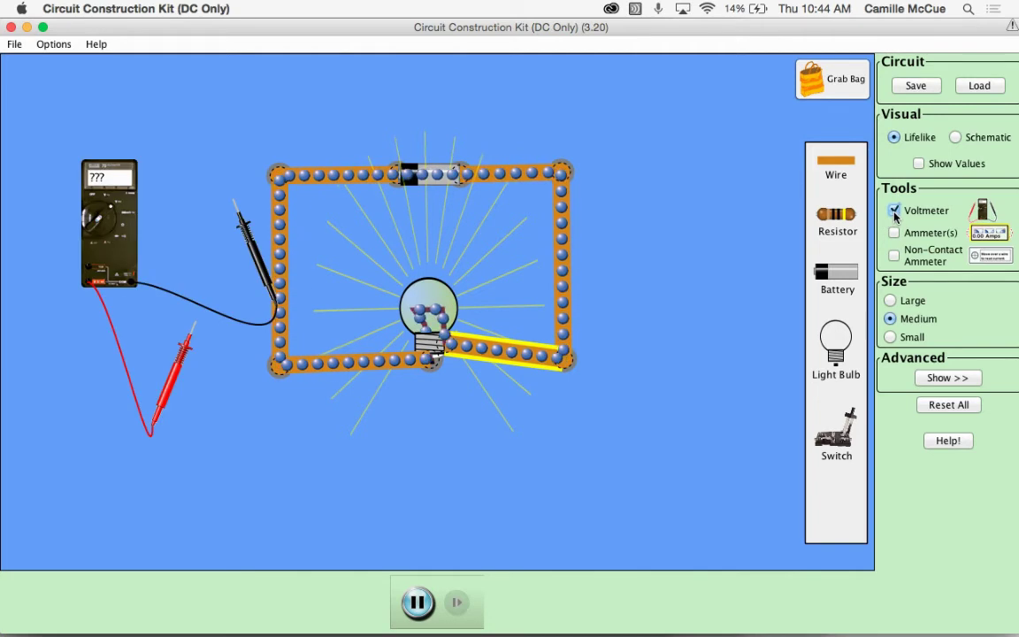
{"action": "left_click_drag", "start_coordinate": [245, 232], "coordinate": [399, 206]}
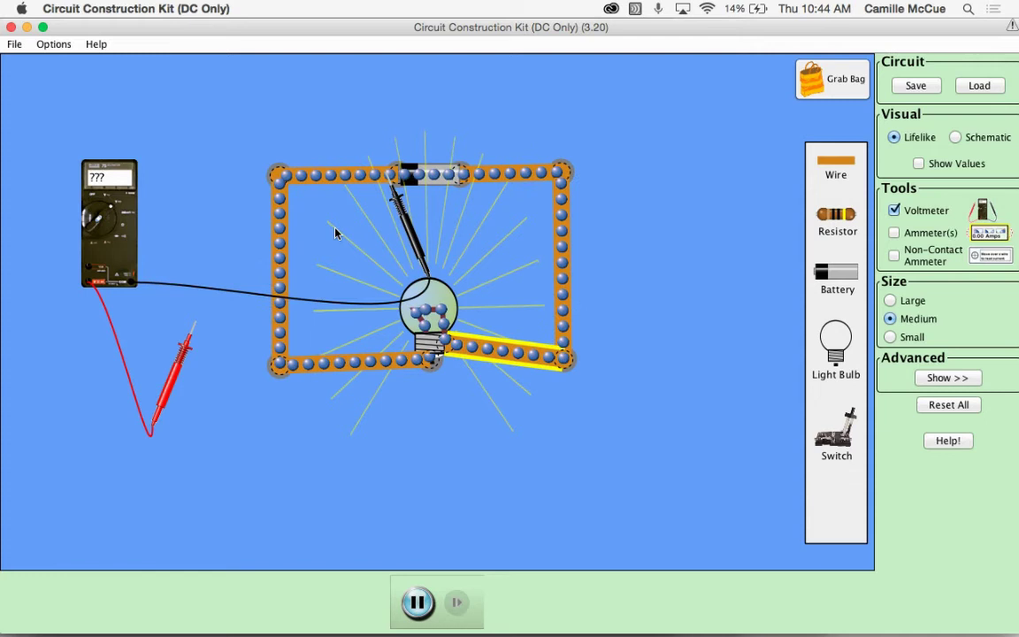
{"action": "left_click_drag", "start_coordinate": [169, 389], "coordinate": [368, 263]}
{"action": "left_click_drag", "start_coordinate": [414, 225], "coordinate": [473, 225]}
{"action": "left_click_drag", "start_coordinate": [369, 257], "coordinate": [407, 423]}
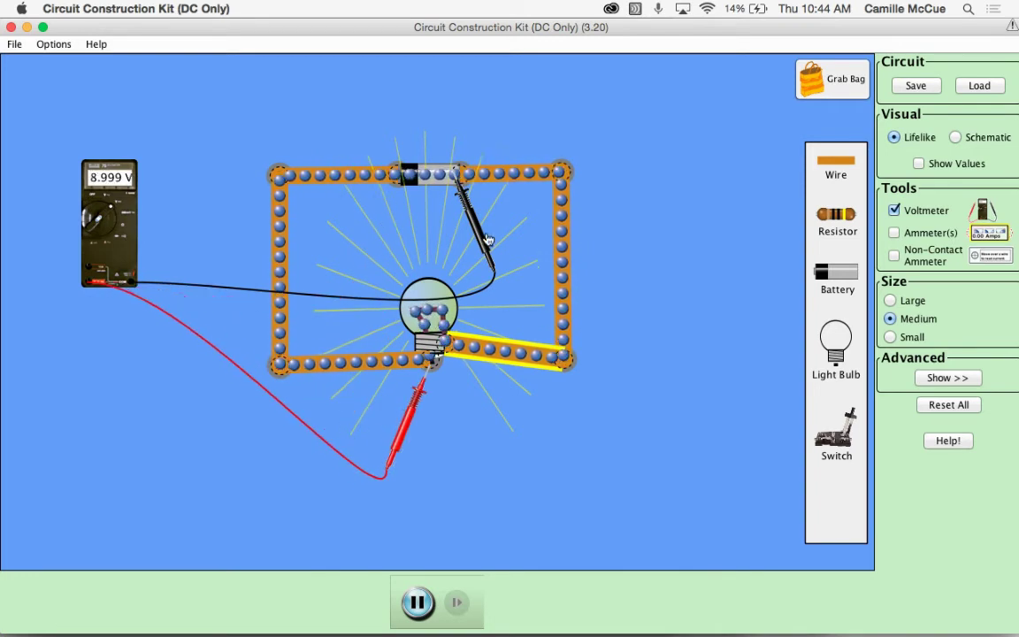
Move the black probe to the bulb base and top-right wire, then lift the red probe off.
{"action": "left_click_drag", "start_coordinate": [481, 238], "coordinate": [481, 417]}
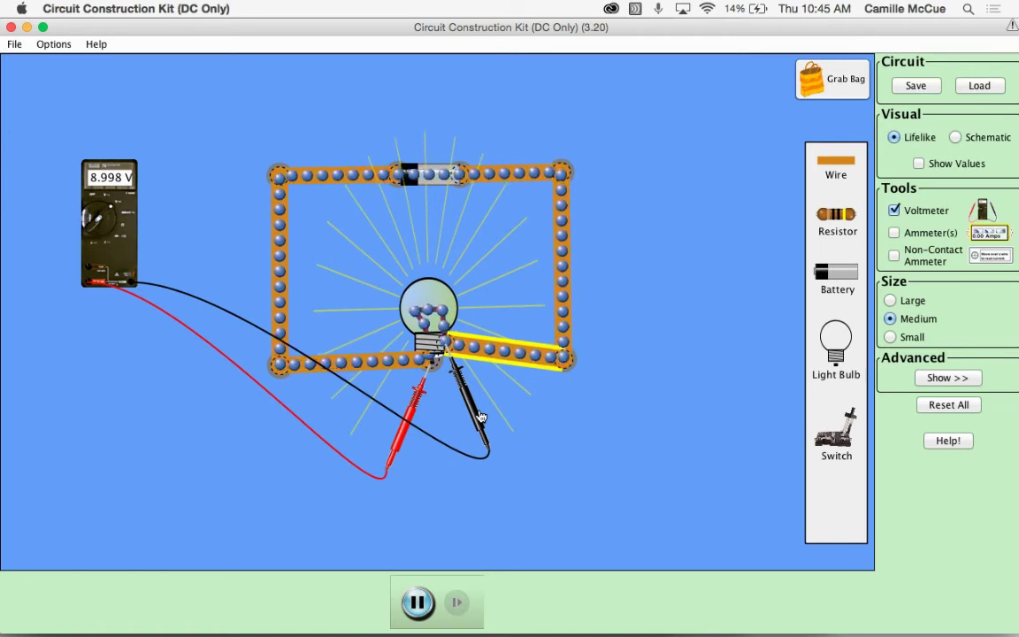
{"action": "left_click_drag", "start_coordinate": [481, 416], "coordinate": [246, 287]}
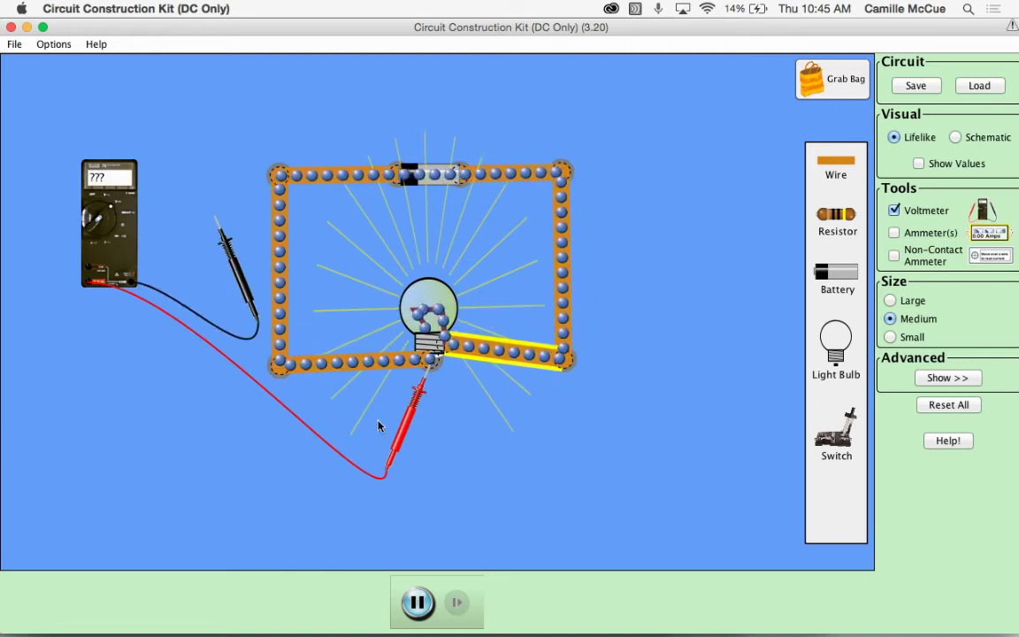
{"action": "left_click_drag", "start_coordinate": [402, 438], "coordinate": [182, 466]}
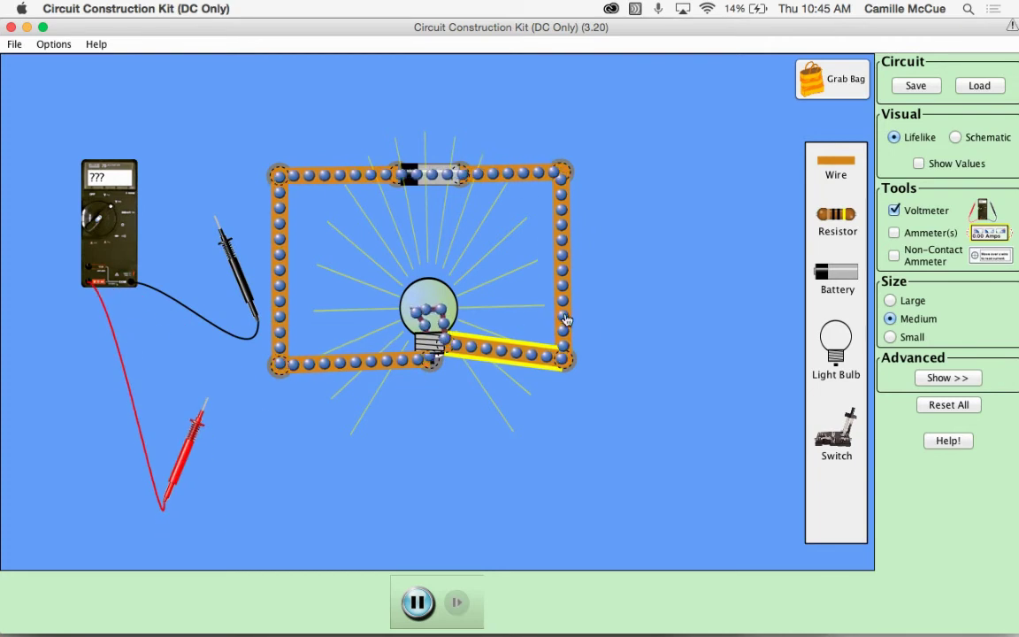
With the simulation paused, swap the right vertical wire for a resistor, reconnect, and resume.
{"action": "left_click", "coordinate": [419, 601]}
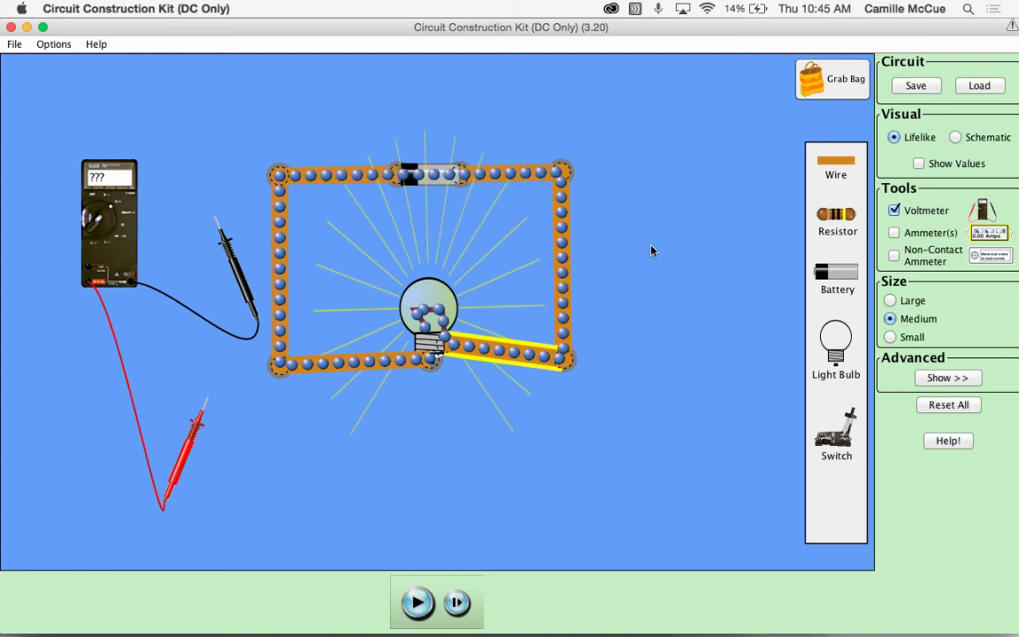
{"action": "right_click", "coordinate": [561, 245]}
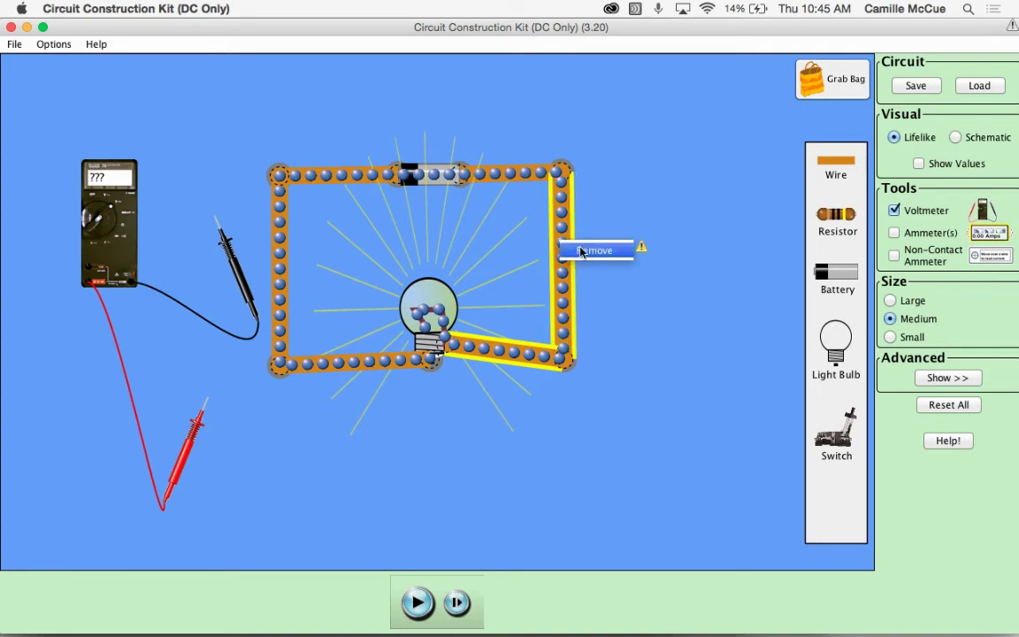
{"action": "left_click", "coordinate": [595, 250]}
{"action": "left_click_drag", "start_coordinate": [855, 224], "coordinate": [572, 277]}
{"action": "left_click_drag", "start_coordinate": [561, 365], "coordinate": [574, 249]}
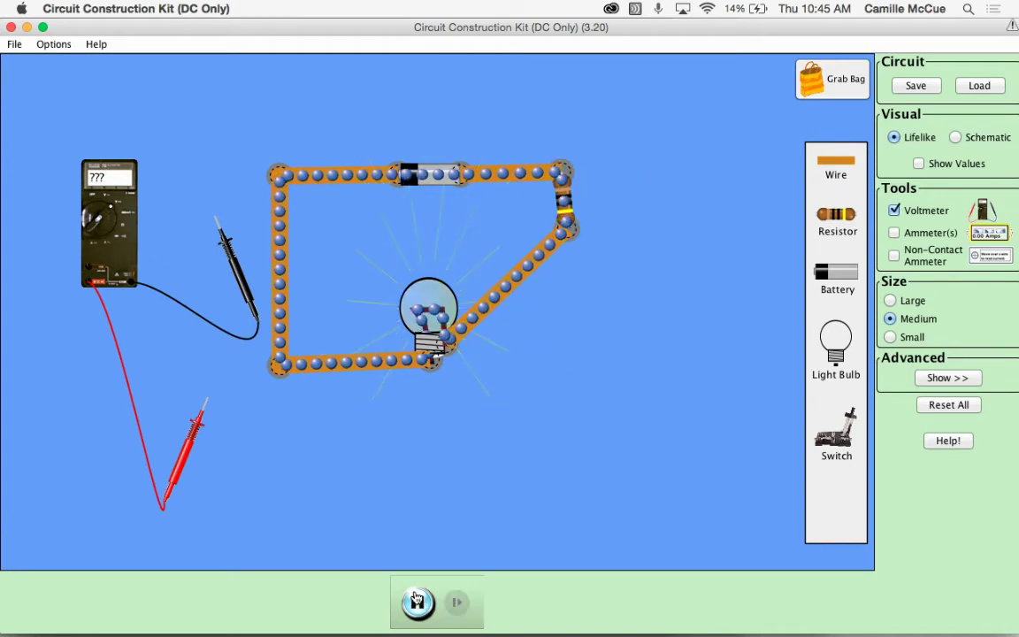
{"action": "left_click", "coordinate": [417, 601]}
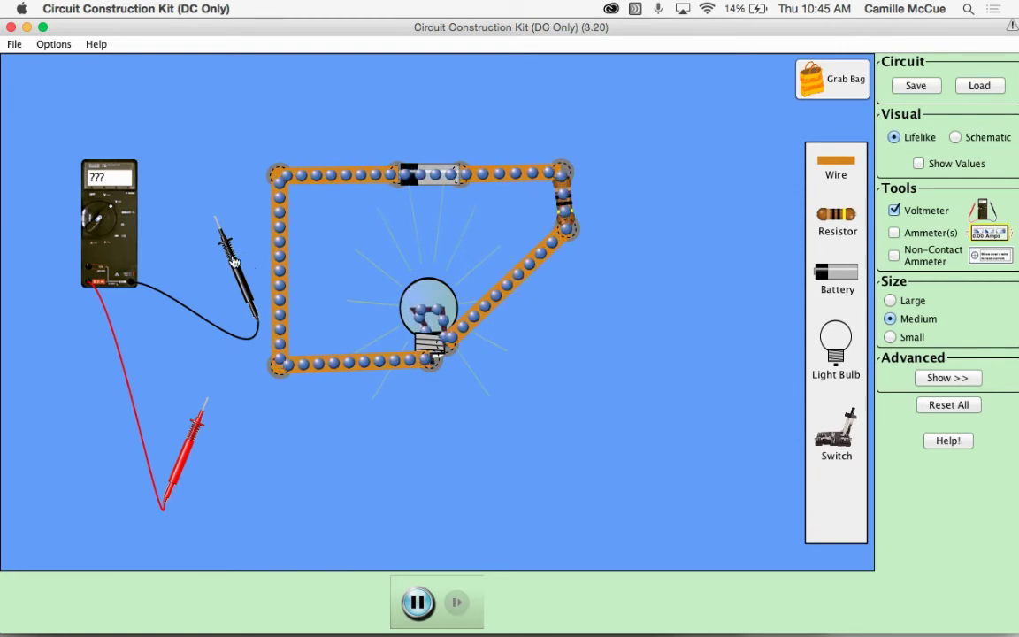
Position the voltmeter probes on the resistor ends and the right-side wires.
{"action": "left_click_drag", "start_coordinate": [245, 259], "coordinate": [418, 221]}
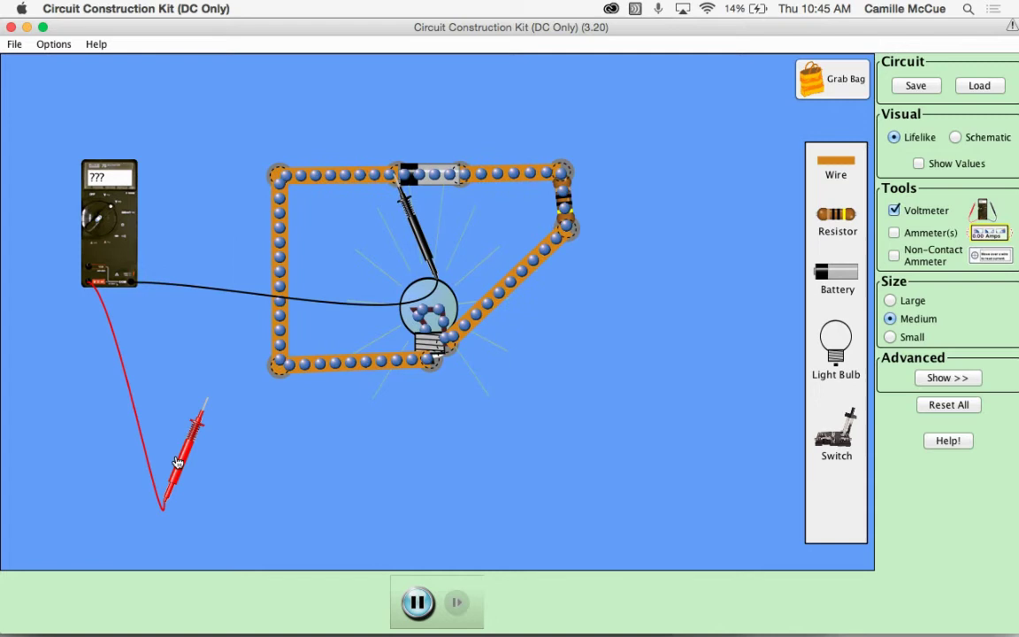
{"action": "left_click_drag", "start_coordinate": [185, 451], "coordinate": [355, 259]}
{"action": "left_click_drag", "start_coordinate": [434, 254], "coordinate": [495, 259]}
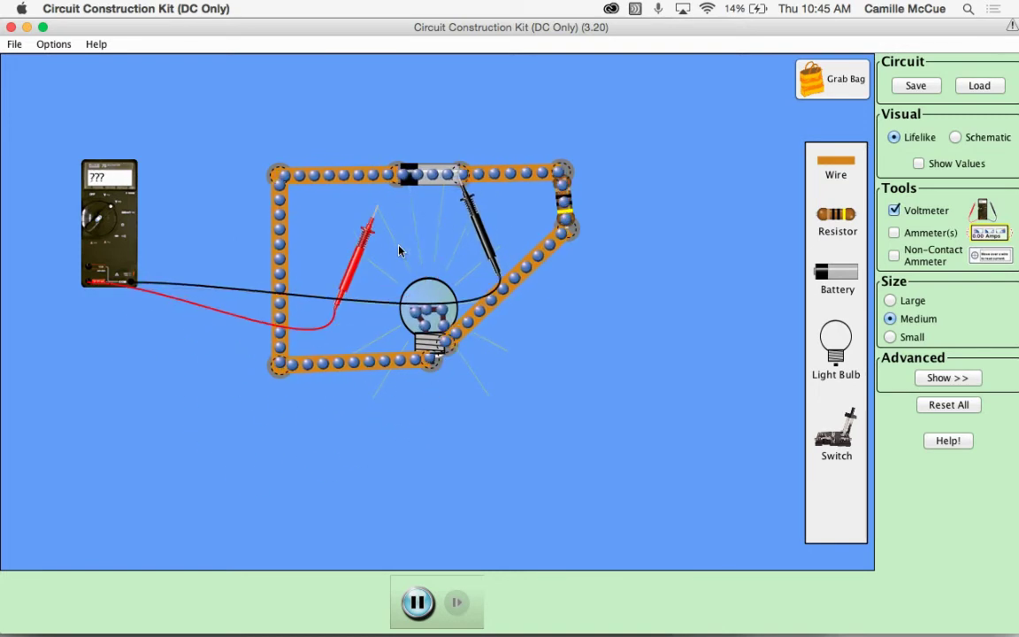
{"action": "left_click_drag", "start_coordinate": [362, 234], "coordinate": [383, 221]}
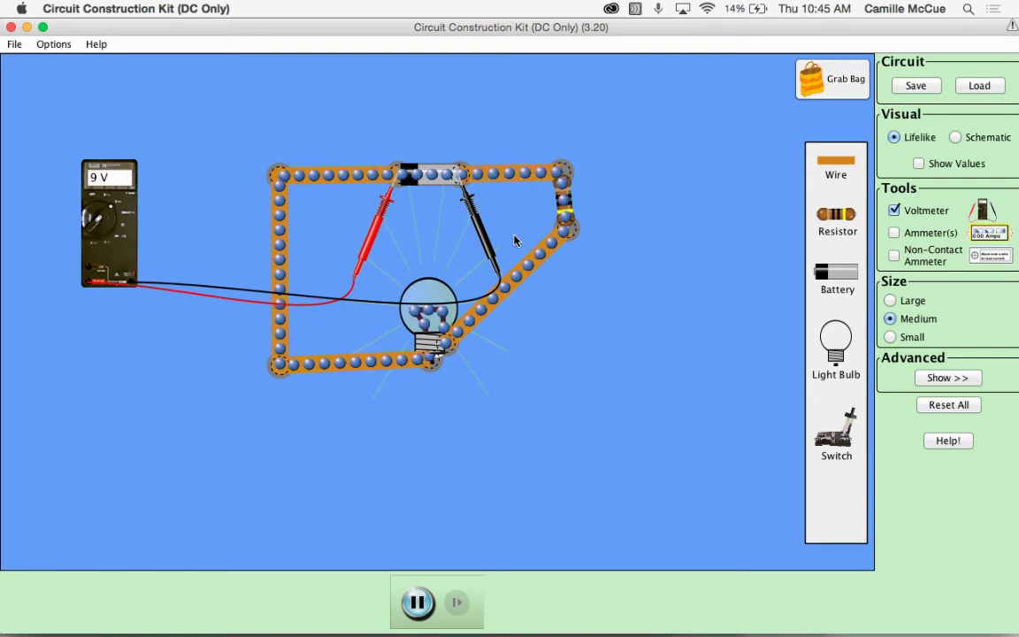
{"action": "left_click_drag", "start_coordinate": [483, 234], "coordinate": [590, 283]}
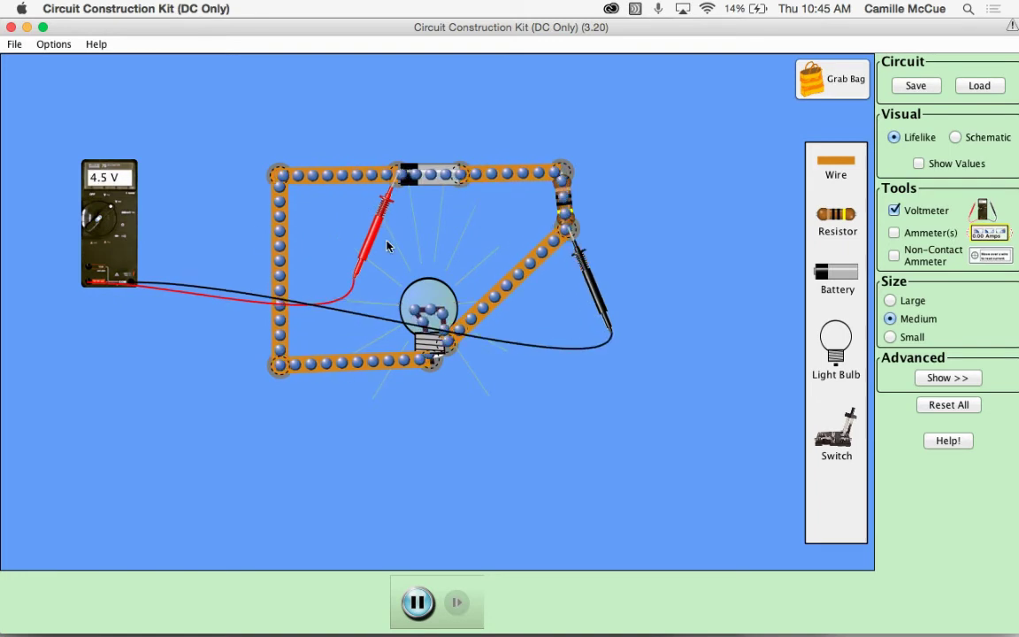
{"action": "left_click_drag", "start_coordinate": [376, 235], "coordinate": [544, 237]}
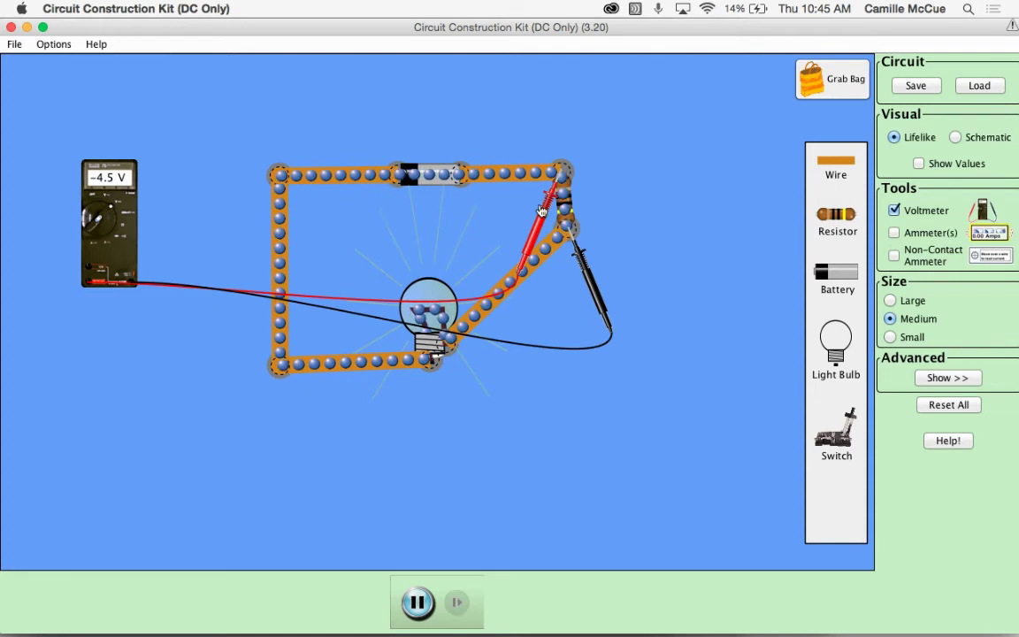
Measure across the bulb, then bring both probes back beside the resistor.
{"action": "left_click_drag", "start_coordinate": [541, 213], "coordinate": [414, 396]}
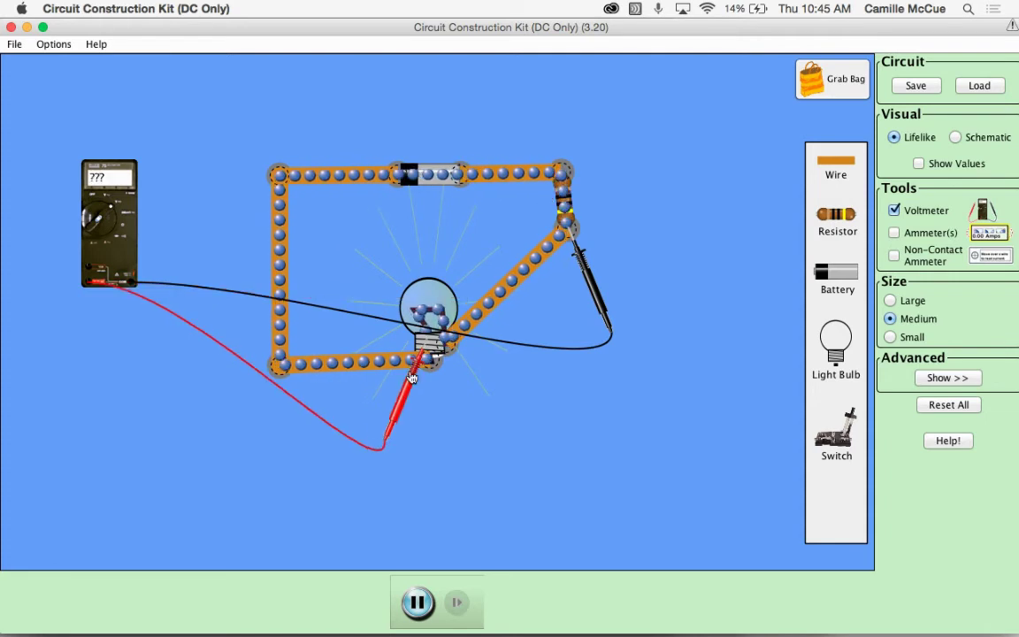
{"action": "left_click_drag", "start_coordinate": [598, 290], "coordinate": [478, 407]}
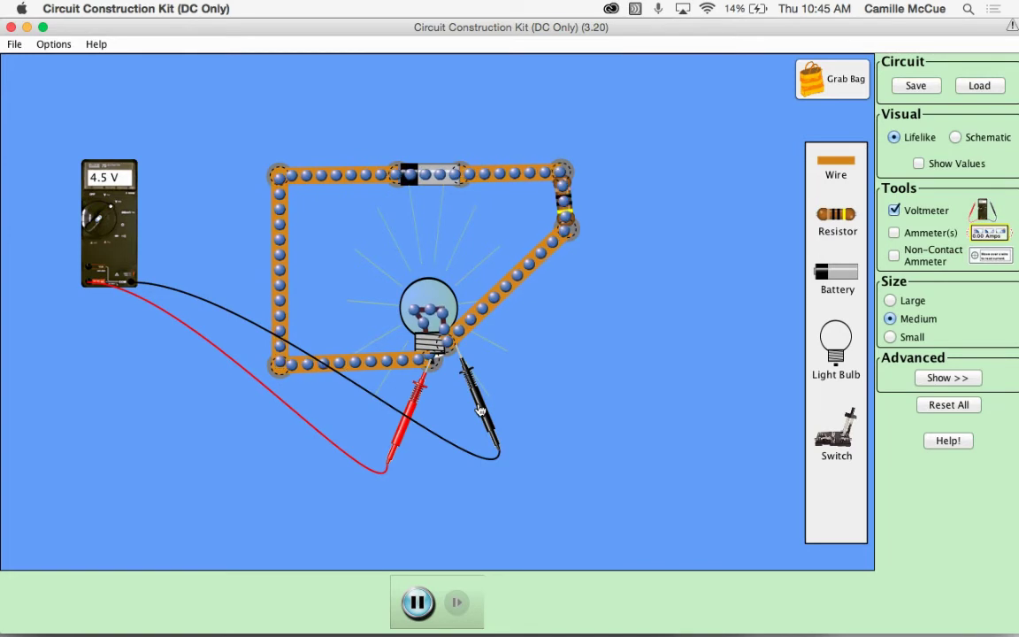
{"action": "left_click_drag", "start_coordinate": [479, 409], "coordinate": [471, 412]}
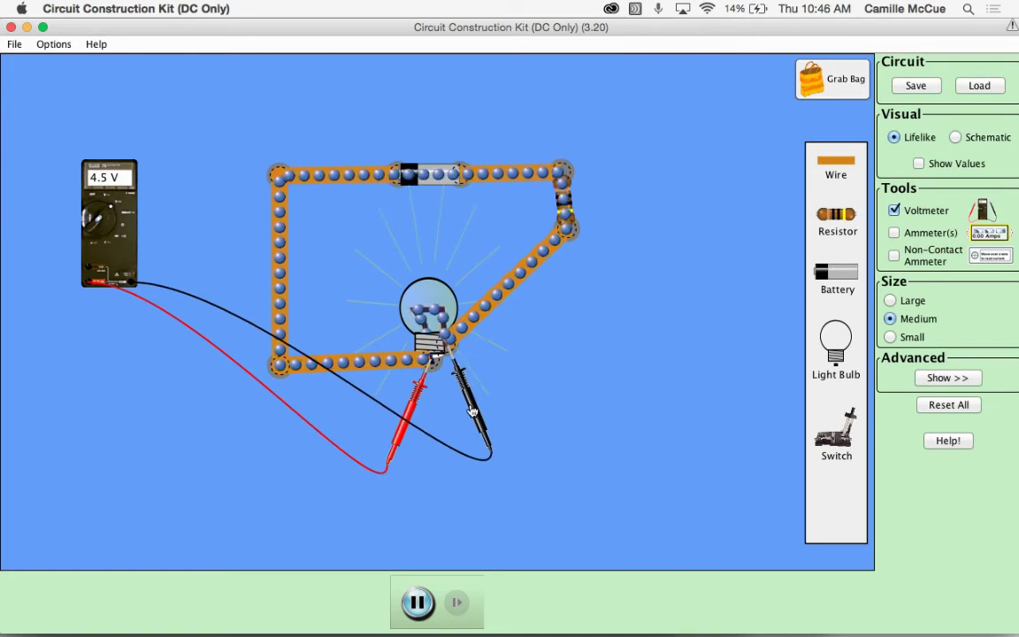
{"action": "left_click_drag", "start_coordinate": [474, 411], "coordinate": [586, 282]}
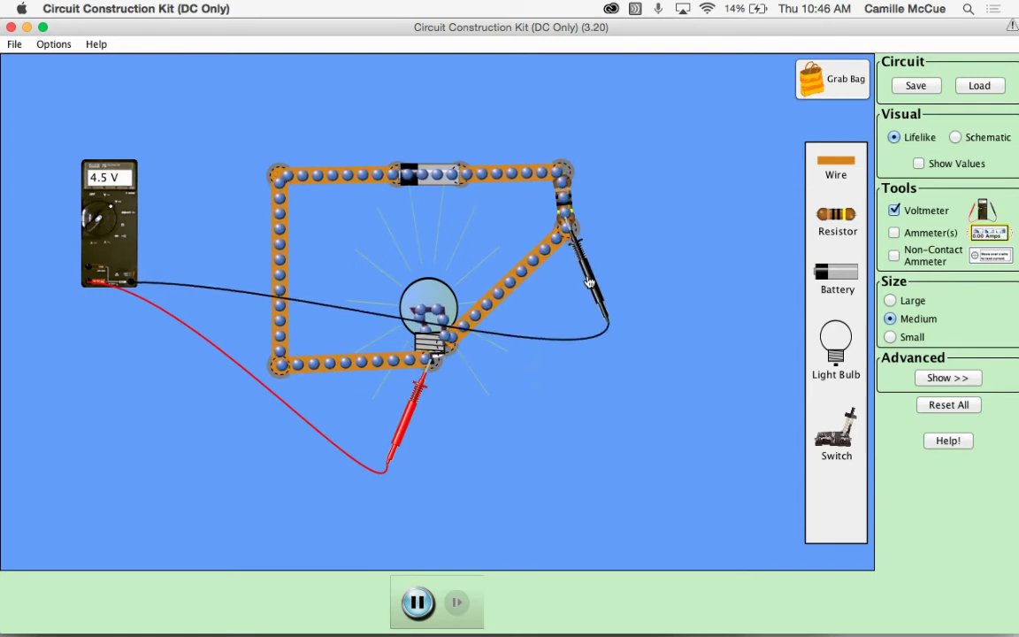
{"action": "left_click_drag", "start_coordinate": [417, 390], "coordinate": [564, 206]}
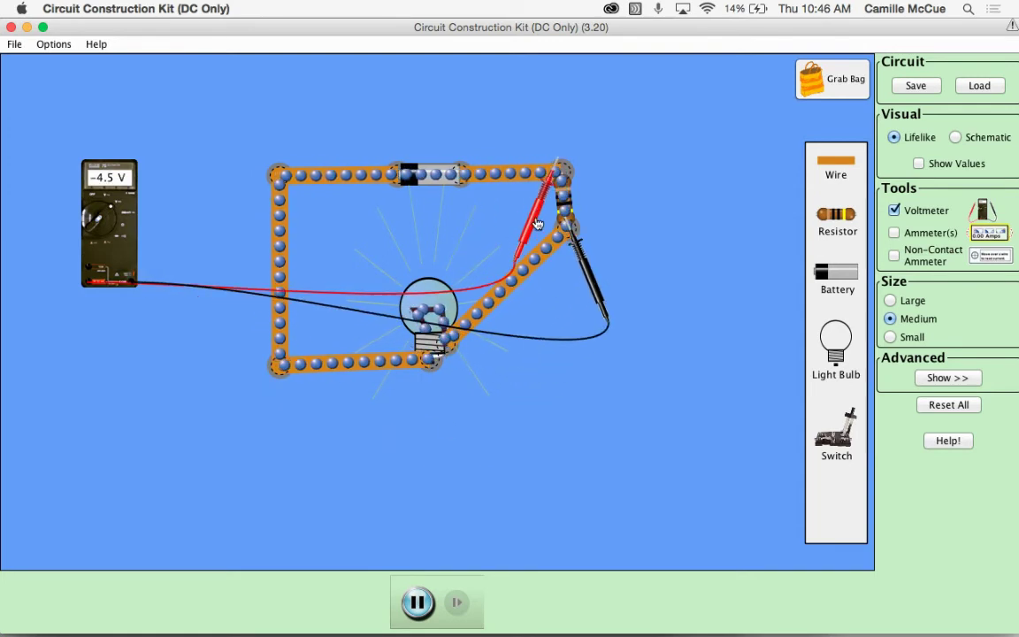
Touch the black voltmeter probe to the resistor.
{"action": "right_click", "coordinate": [564, 207]}
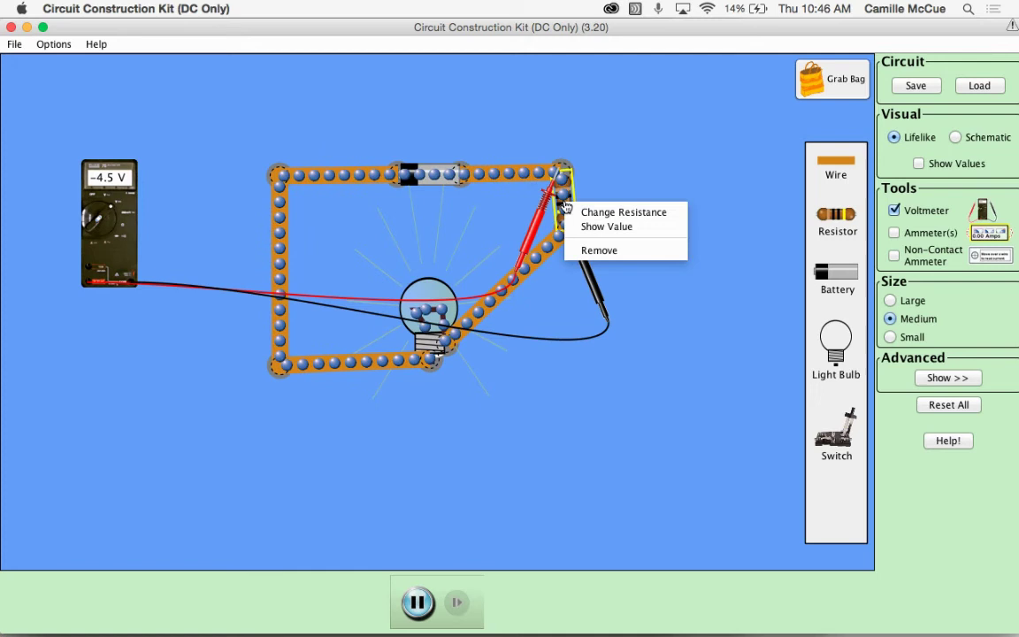
{"action": "left_click", "coordinate": [626, 160]}
{"action": "left_click_drag", "start_coordinate": [593, 285], "coordinate": [549, 280]}
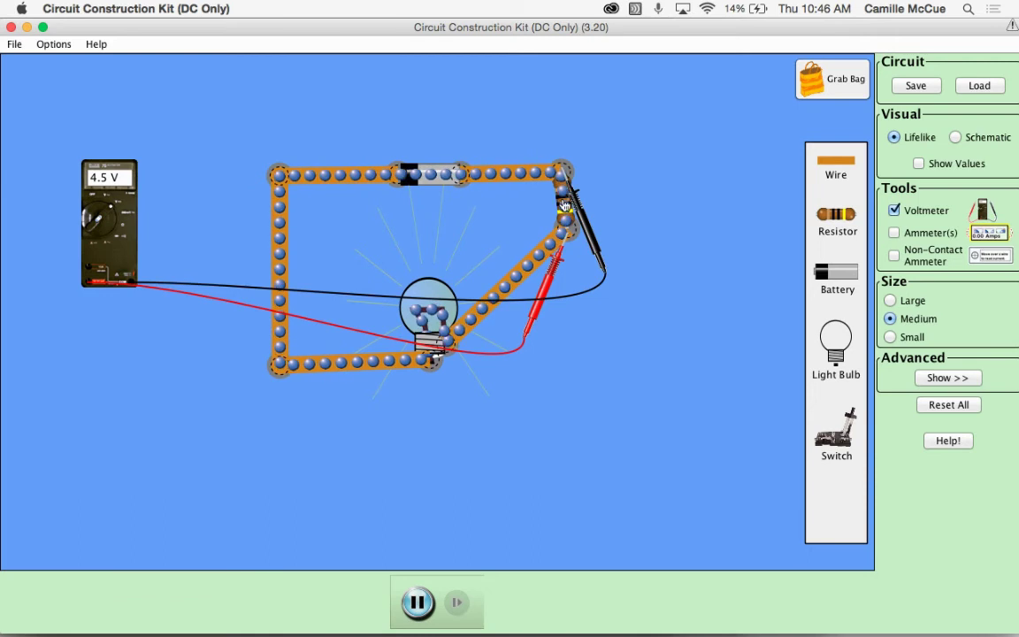
Use Change Resistance and its slider to set the resistor to 6.25 Ohms.
{"action": "right_click", "coordinate": [564, 205]}
{"action": "left_click", "coordinate": [584, 209]}
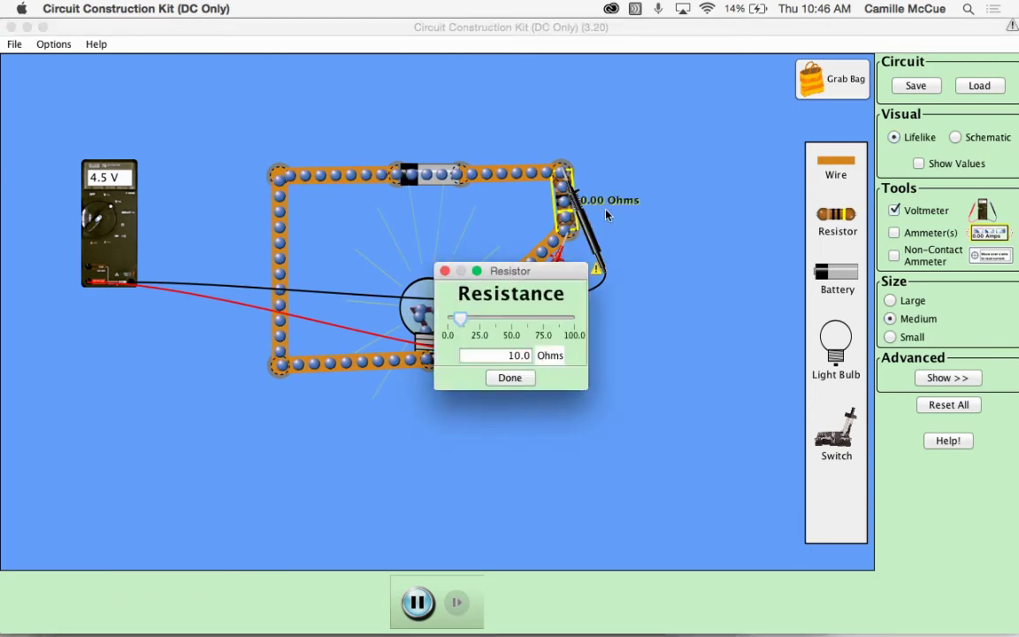
{"action": "left_click_drag", "start_coordinate": [527, 272], "coordinate": [614, 379]}
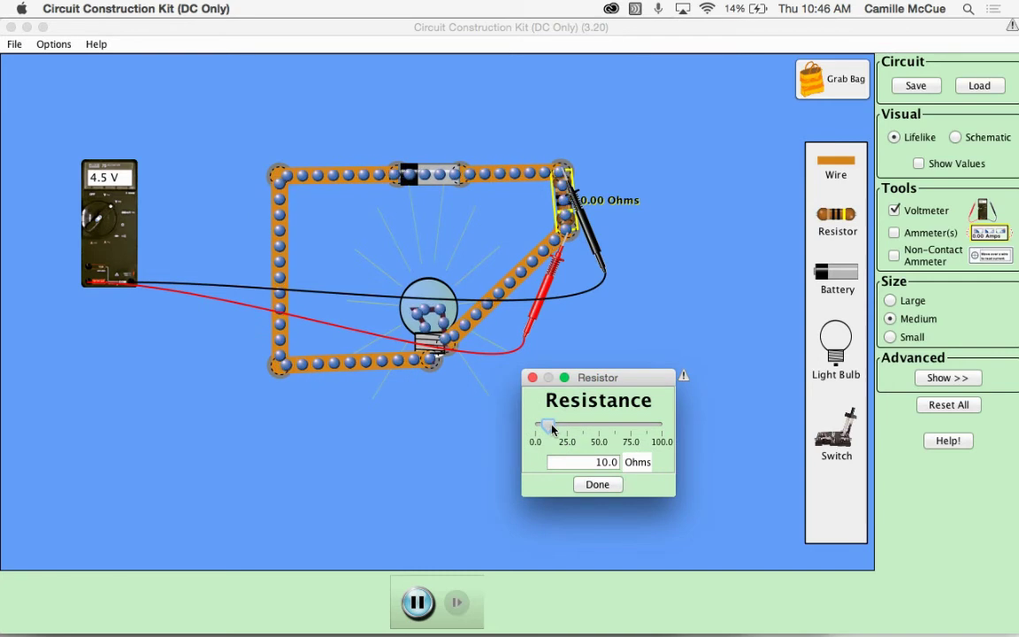
{"action": "left_click_drag", "start_coordinate": [552, 429], "coordinate": [569, 428]}
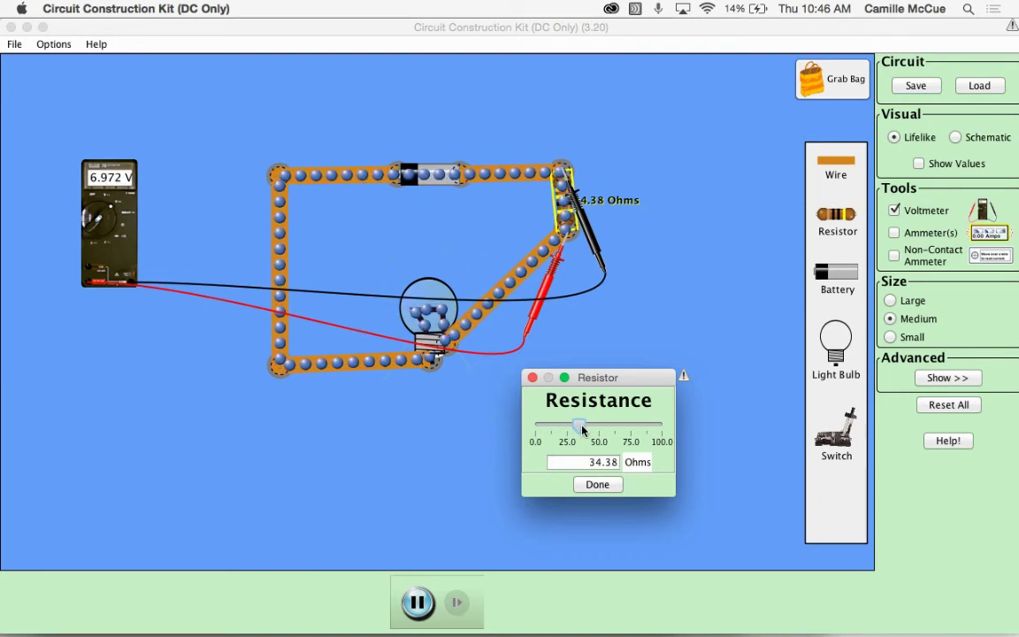
{"action": "left_click_drag", "start_coordinate": [581, 429], "coordinate": [586, 430]}
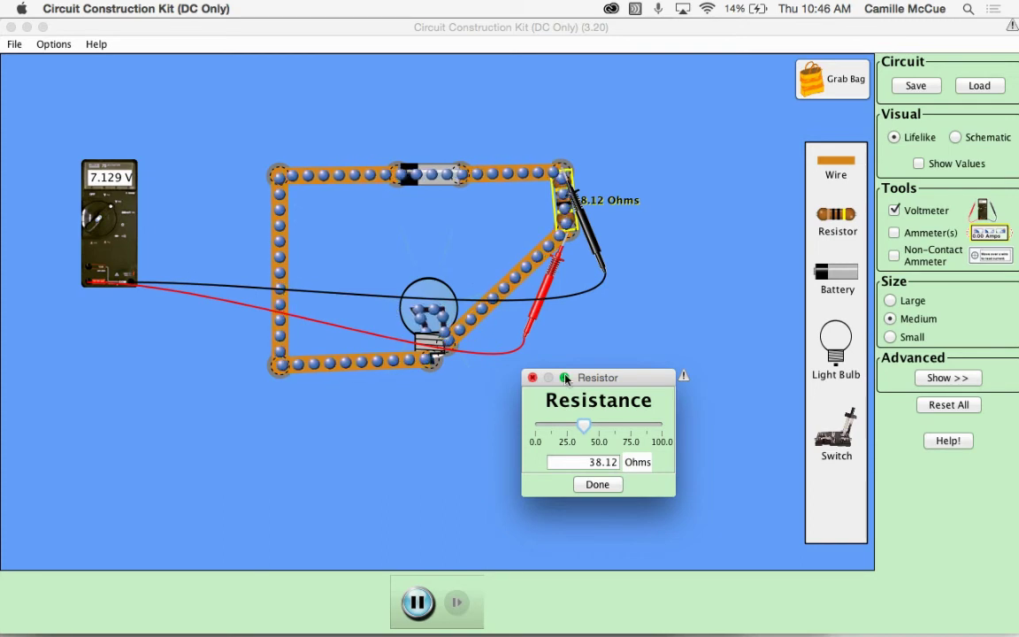
{"action": "left_click_drag", "start_coordinate": [581, 426], "coordinate": [548, 427]}
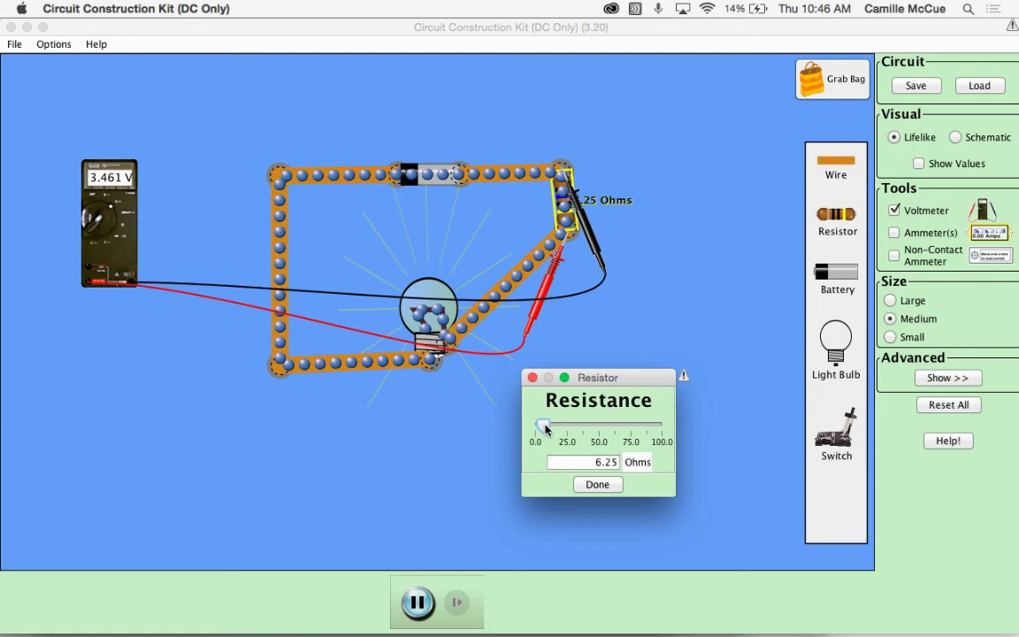
Put the voltmeter probes on either side of the bulb and lower the resistance to 2.5 Ohms.
{"action": "left_click", "coordinate": [452, 400]}
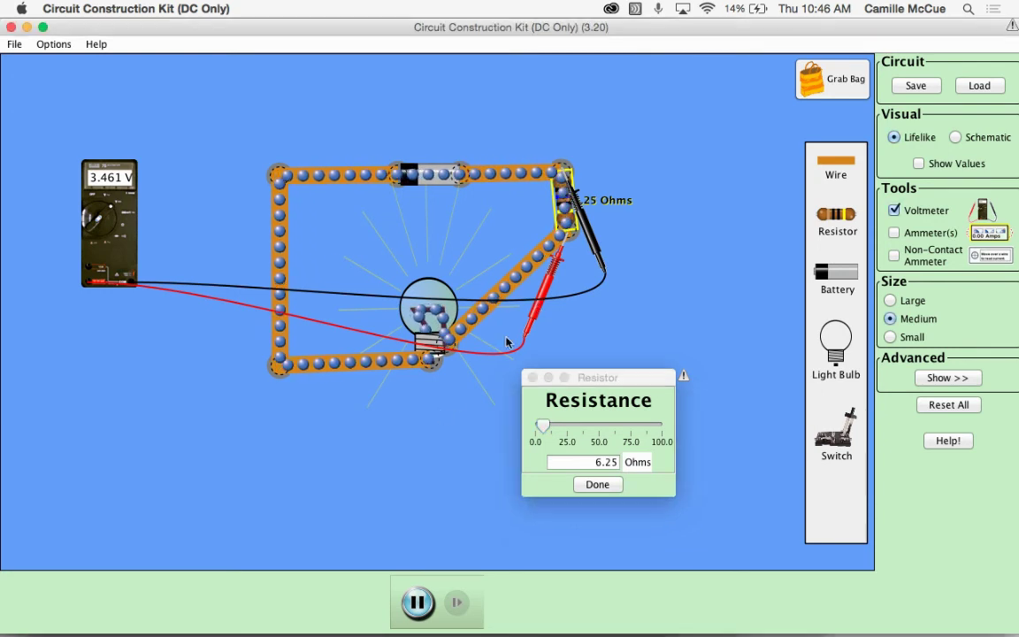
{"action": "left_click_drag", "start_coordinate": [538, 315], "coordinate": [400, 452]}
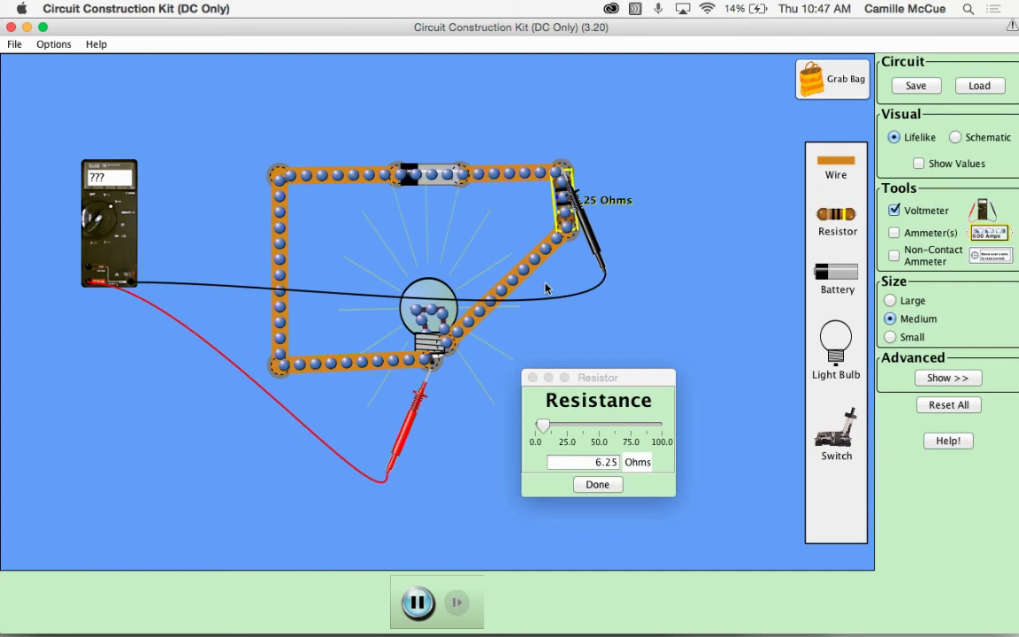
{"action": "left_click_drag", "start_coordinate": [595, 253], "coordinate": [485, 416]}
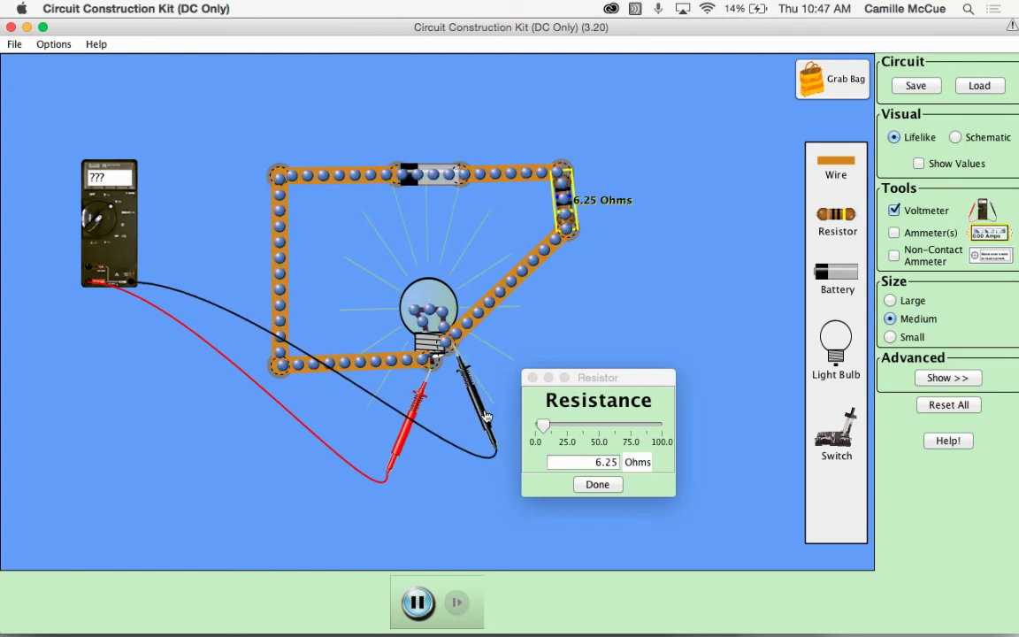
{"action": "left_click_drag", "start_coordinate": [400, 446], "coordinate": [400, 440]}
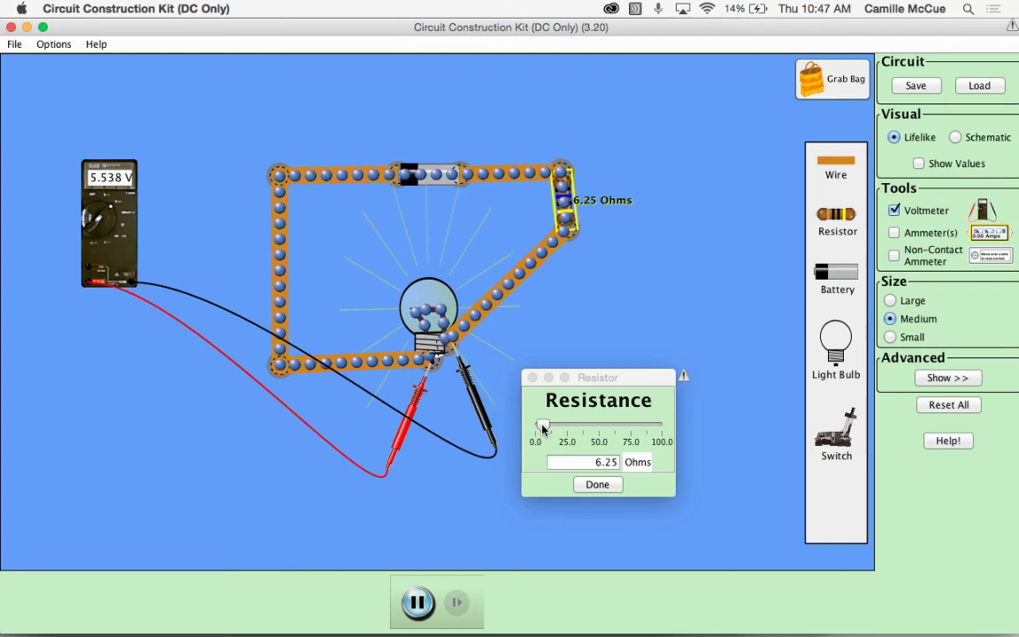
{"action": "left_click", "coordinate": [544, 429]}
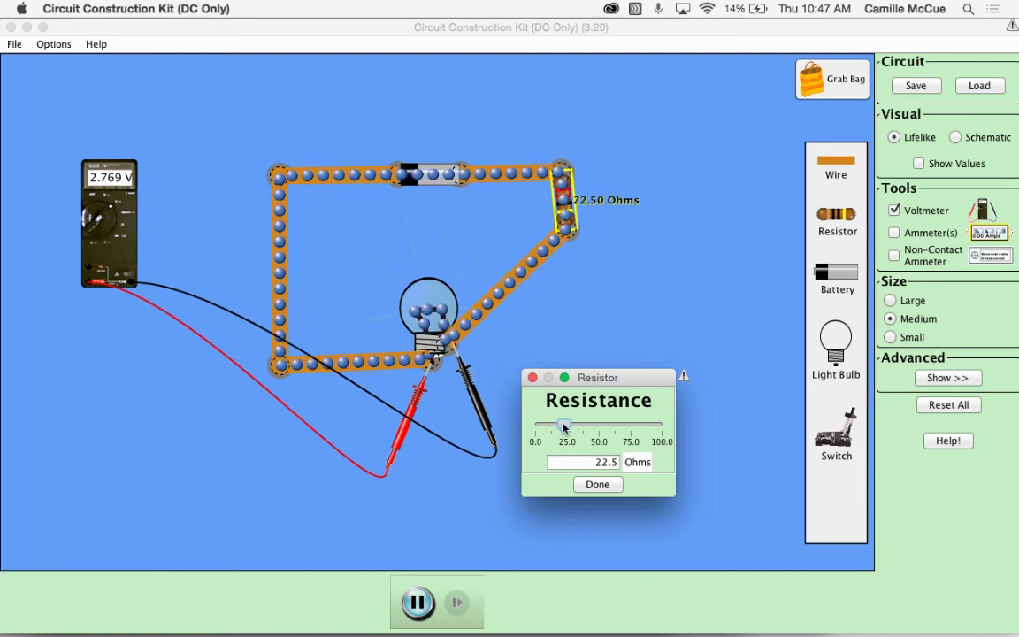
{"action": "left_click_drag", "start_coordinate": [564, 428], "coordinate": [538, 428]}
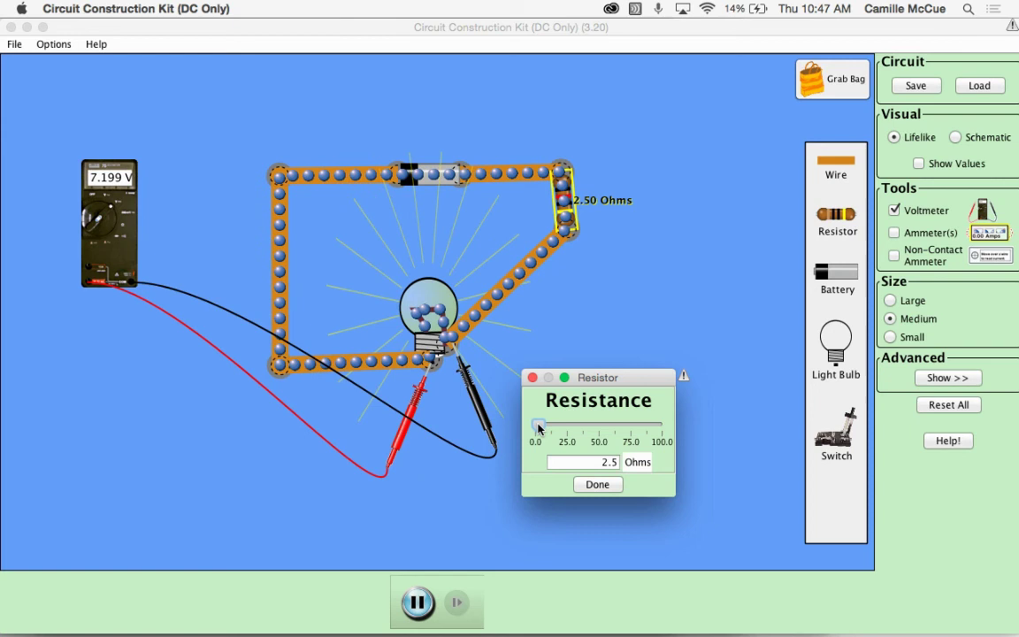
Remove the left vertical wire from the circuit.
{"action": "left_click", "coordinate": [824, 83]}
{"action": "left_click_drag", "start_coordinate": [613, 162], "coordinate": [708, 135]}
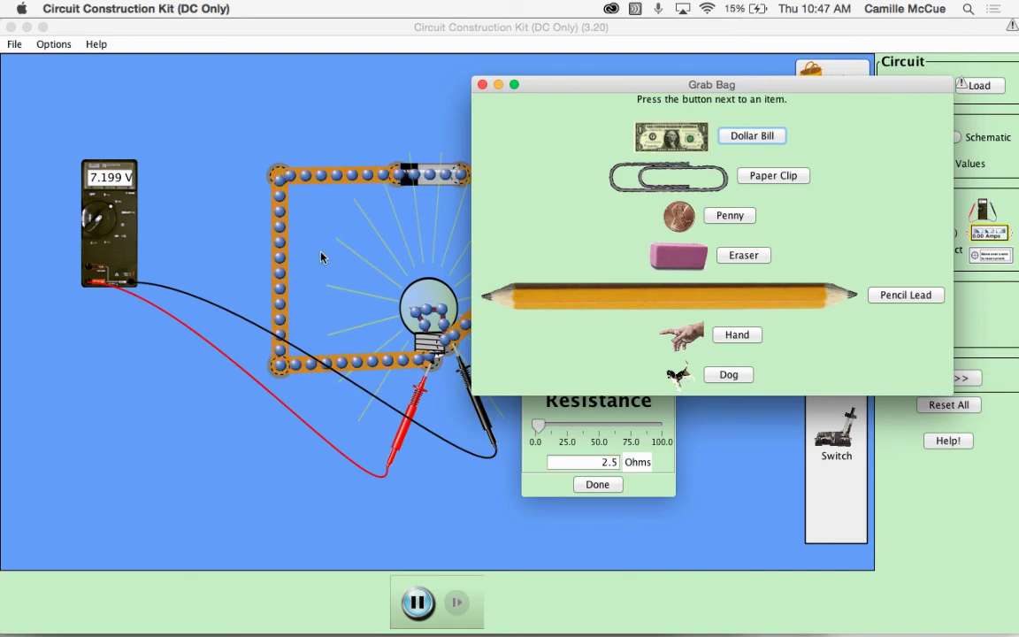
{"action": "left_click", "coordinate": [281, 261]}
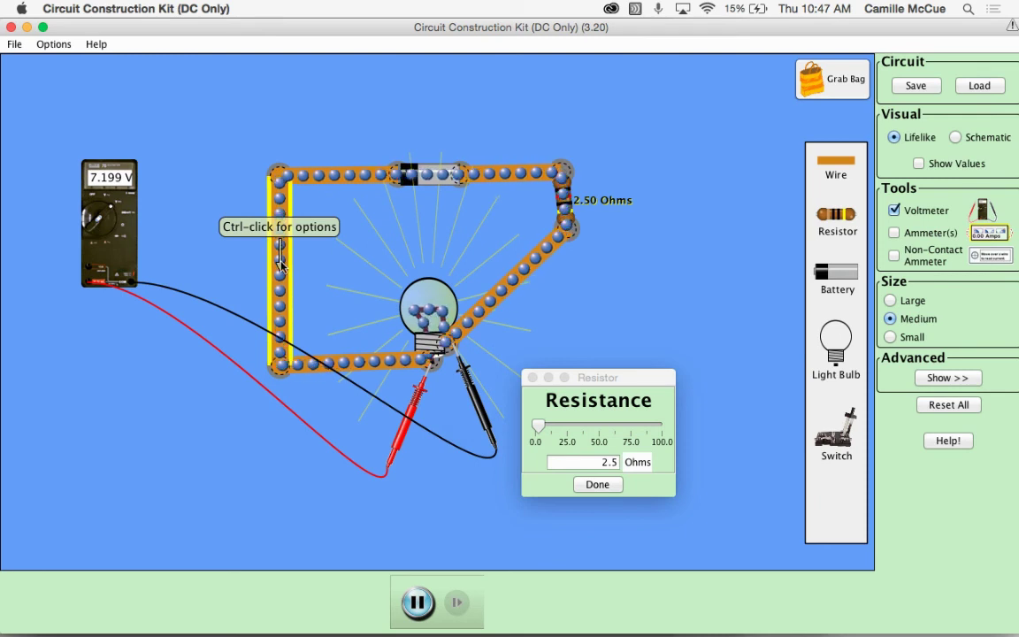
{"action": "right_click", "coordinate": [280, 264]}
{"action": "left_click", "coordinate": [315, 274]}
Add two paper clips from the Grab Bag to the workspace.
{"action": "left_click", "coordinate": [796, 81]}
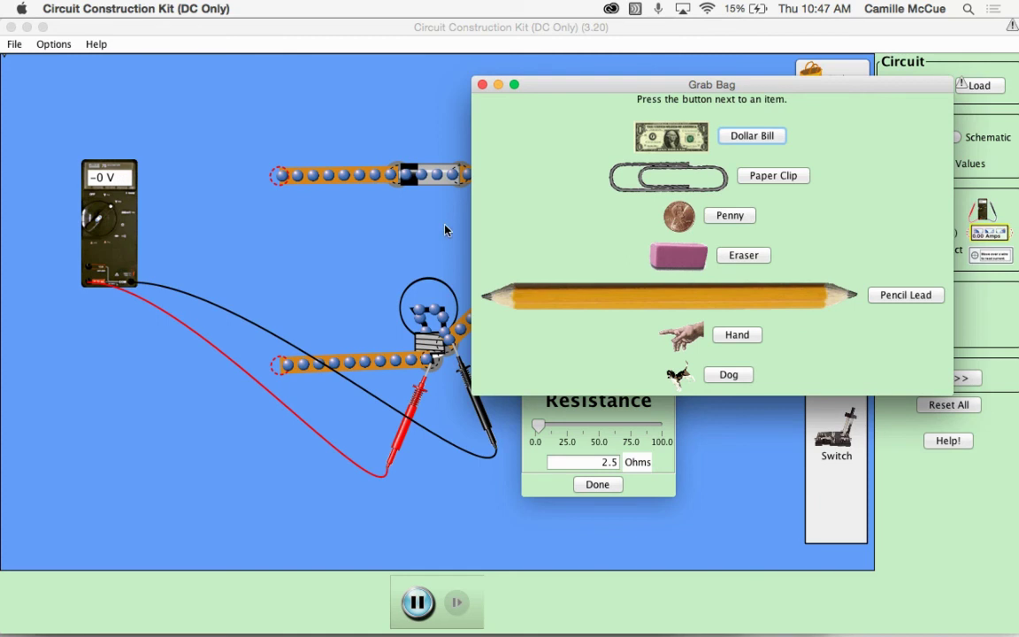
{"action": "left_click", "coordinate": [768, 177]}
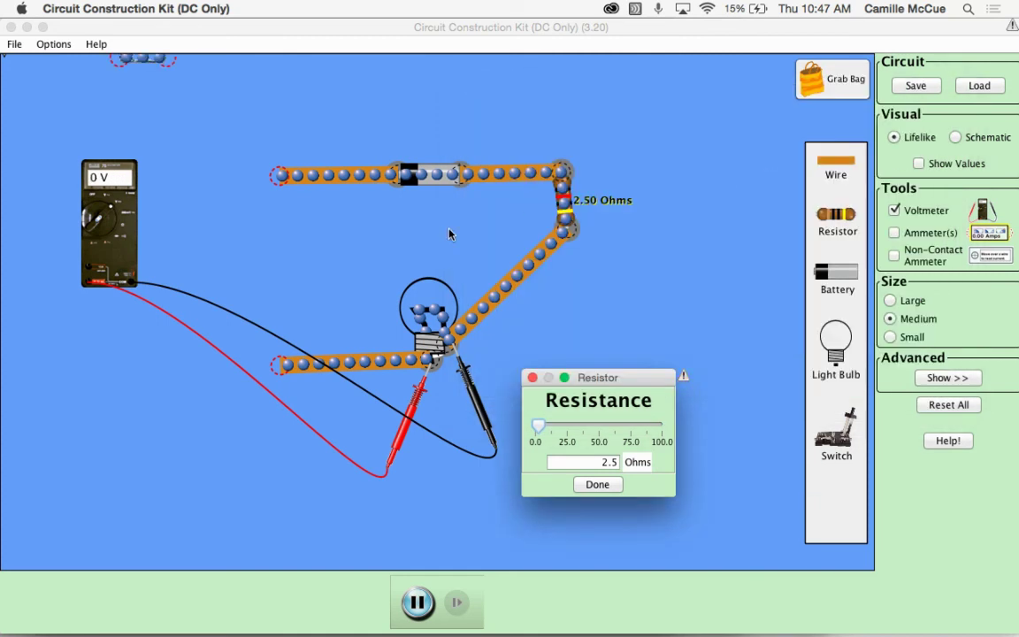
{"action": "left_click", "coordinate": [814, 86]}
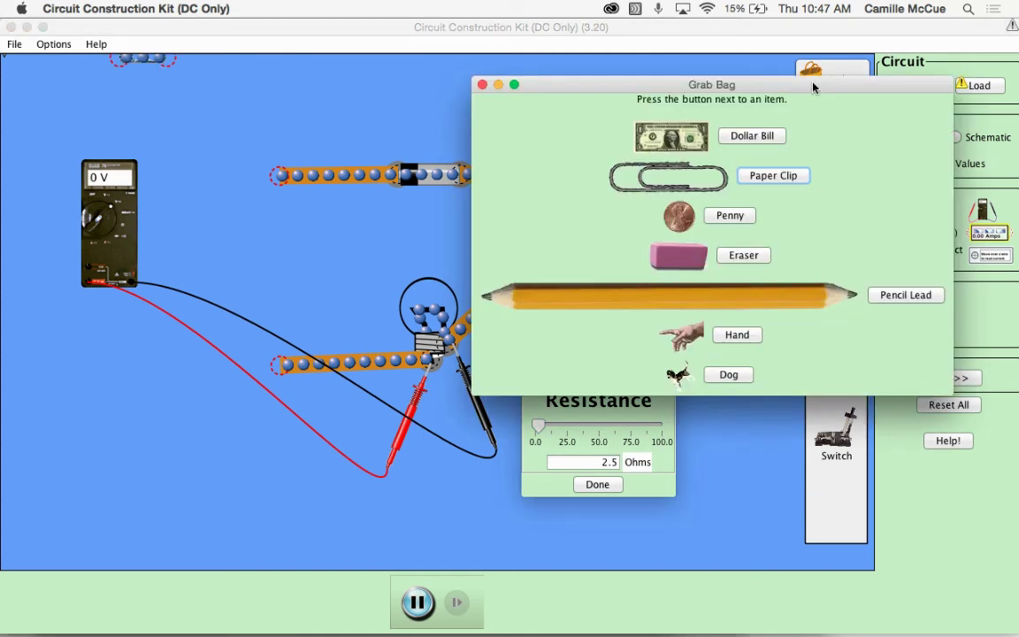
{"action": "left_click", "coordinate": [773, 177]}
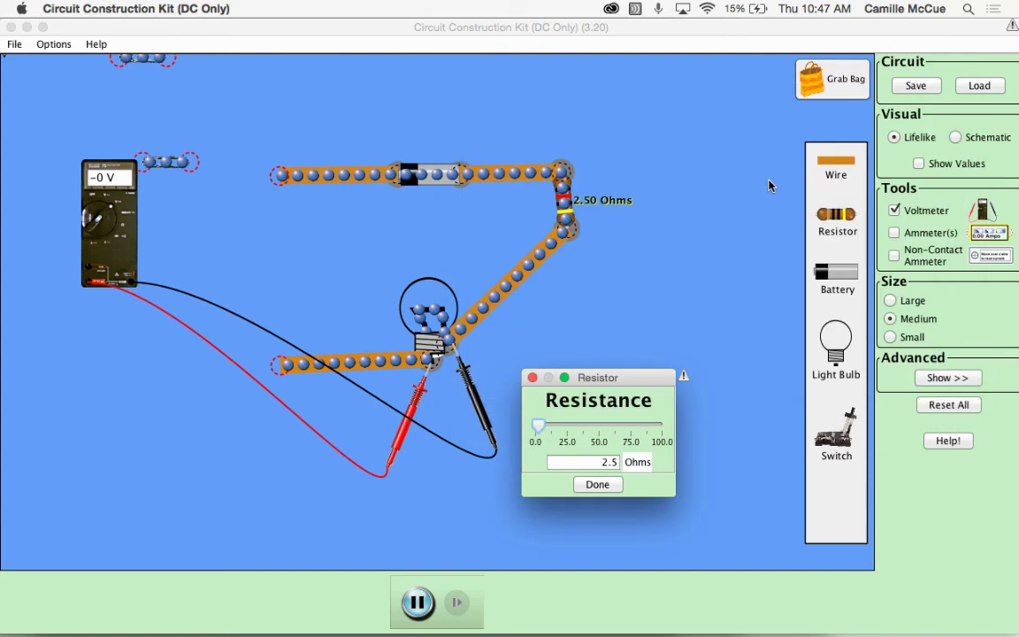
Attach the paper clips to the top wire's left end and the lower wire's left end.
{"action": "left_click_drag", "start_coordinate": [154, 170], "coordinate": [238, 181]}
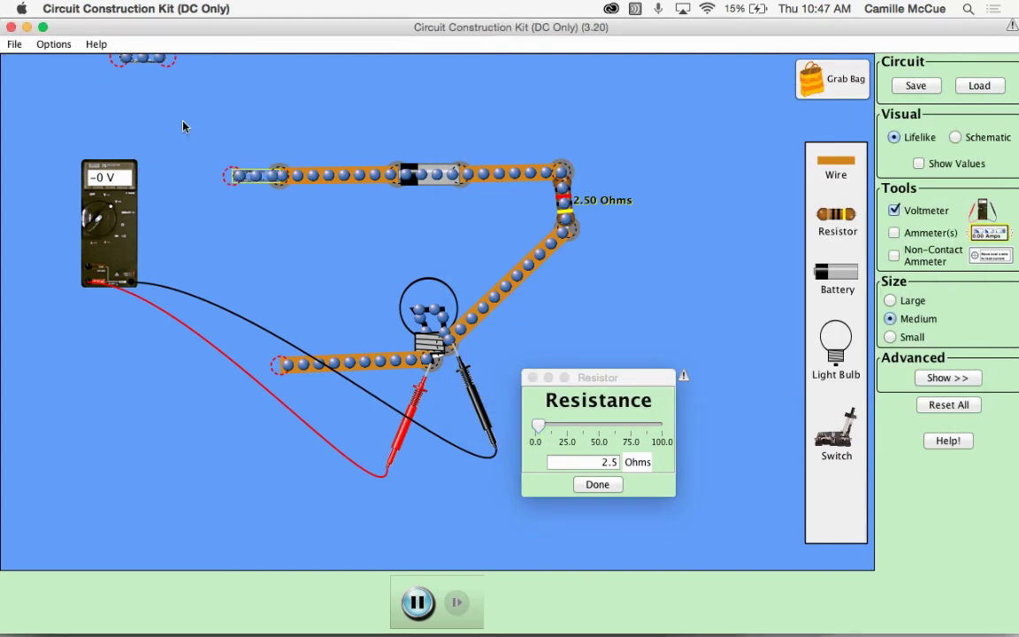
{"action": "left_click_drag", "start_coordinate": [148, 69], "coordinate": [277, 284]}
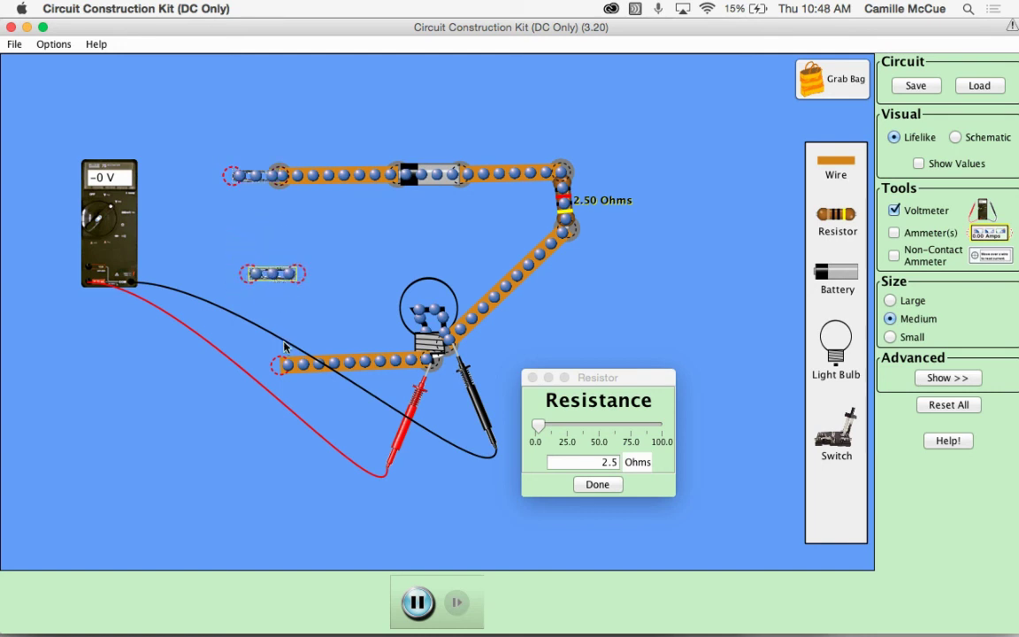
{"action": "left_click_drag", "start_coordinate": [282, 364], "coordinate": [296, 274]}
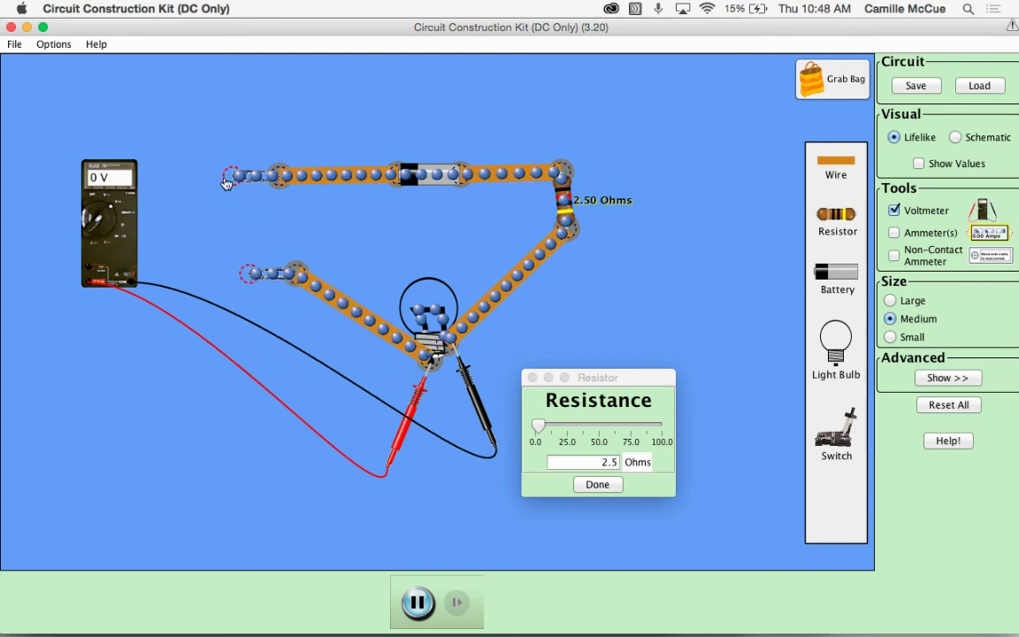
{"action": "left_click_drag", "start_coordinate": [228, 182], "coordinate": [259, 228]}
Join the two paper clips to close the loop, relighting the bulb at 7.199 V, and close the Grab Bag.
{"action": "left_click_drag", "start_coordinate": [249, 277], "coordinate": [273, 223]}
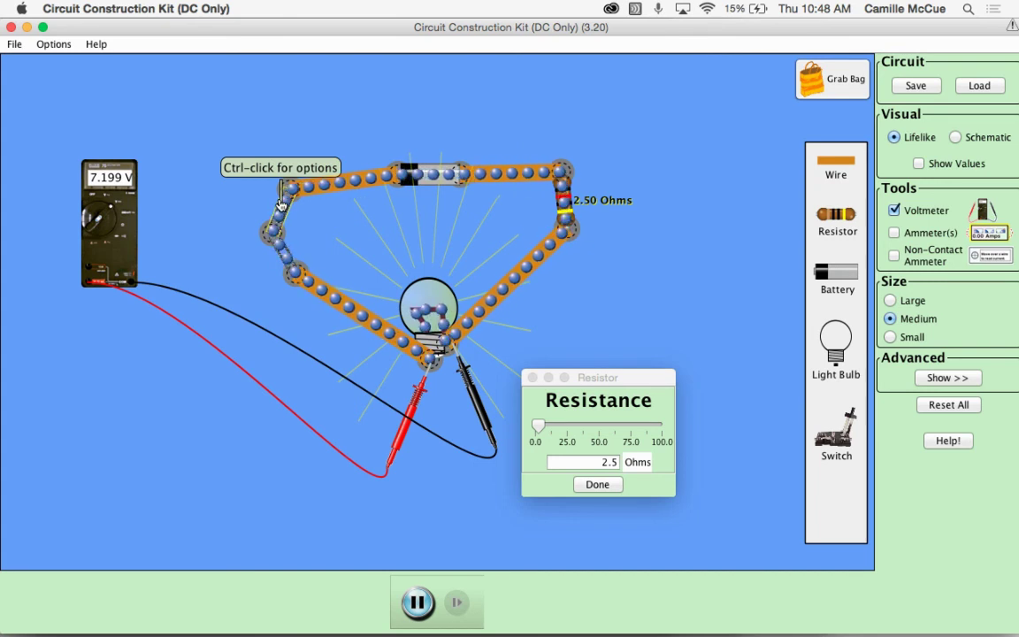
{"action": "left_click", "coordinate": [841, 86]}
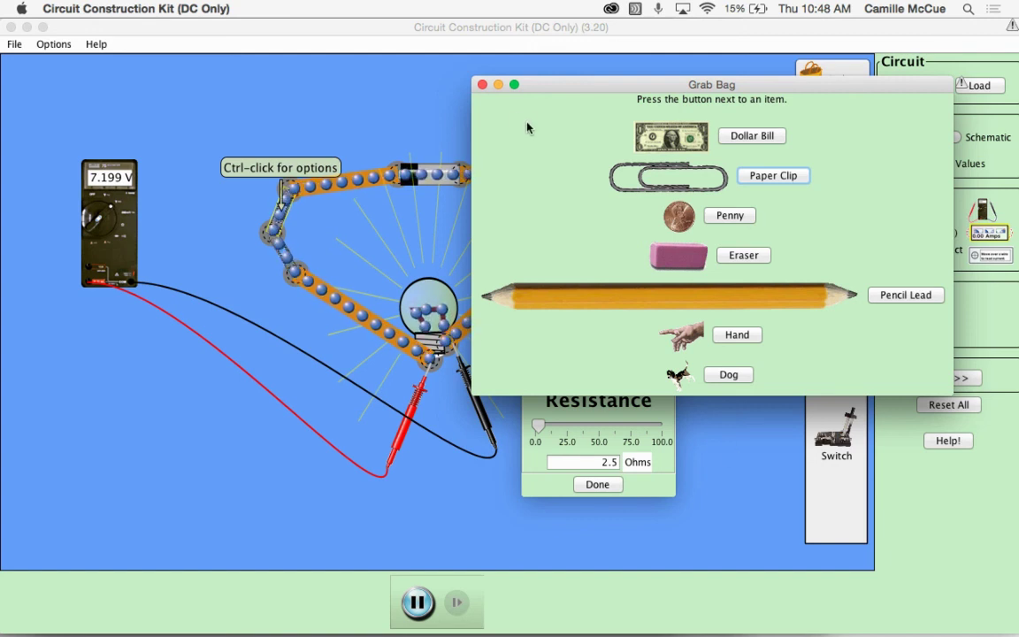
{"action": "left_click", "coordinate": [483, 84]}
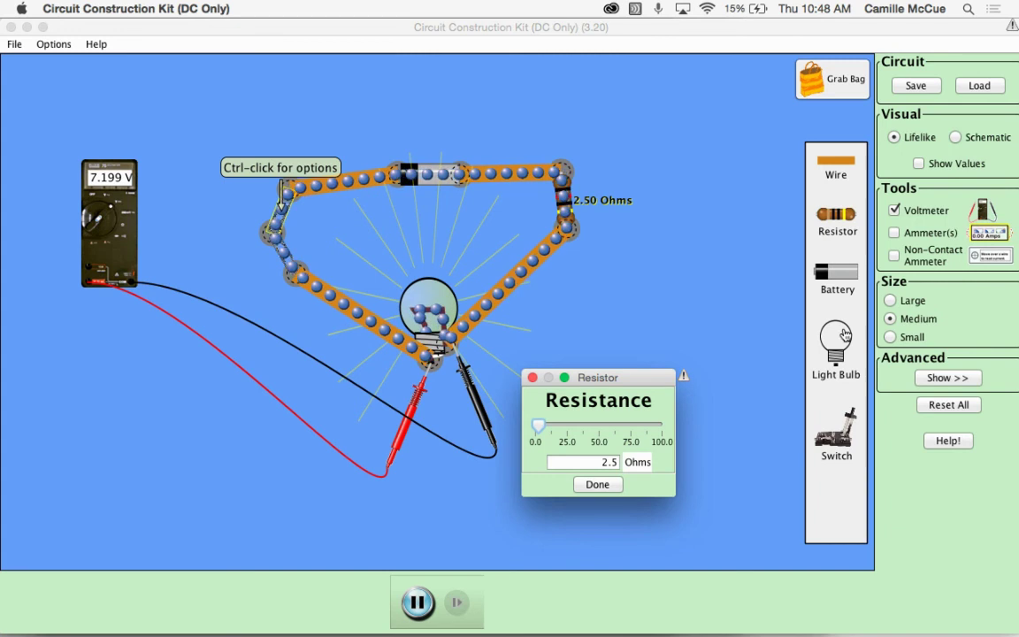